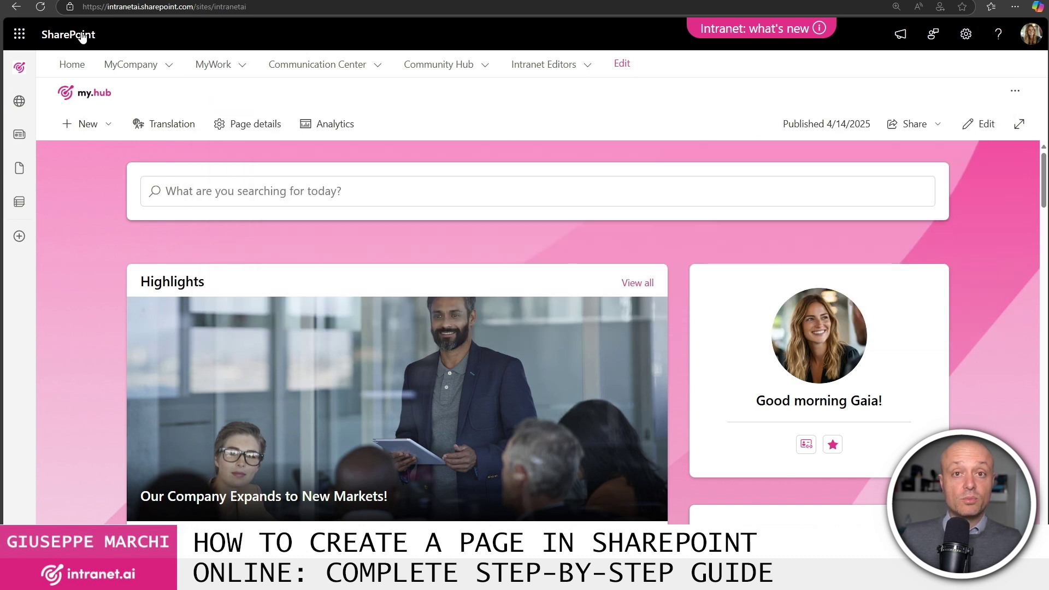
- Start a new Page from the New menu to bring up the Page templates gallery
left_click(80, 36)
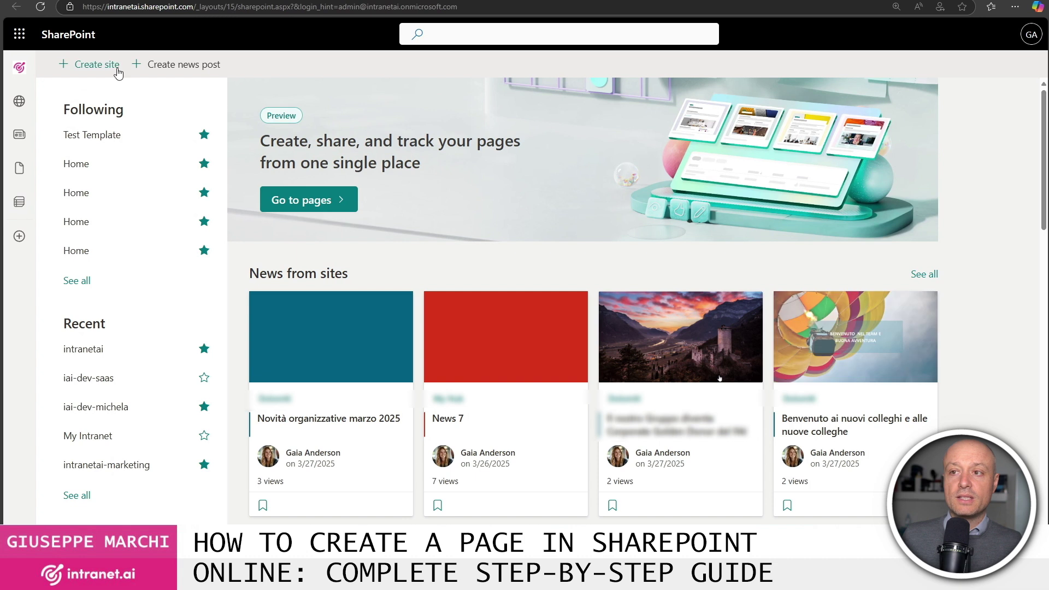
left_click(117, 67)
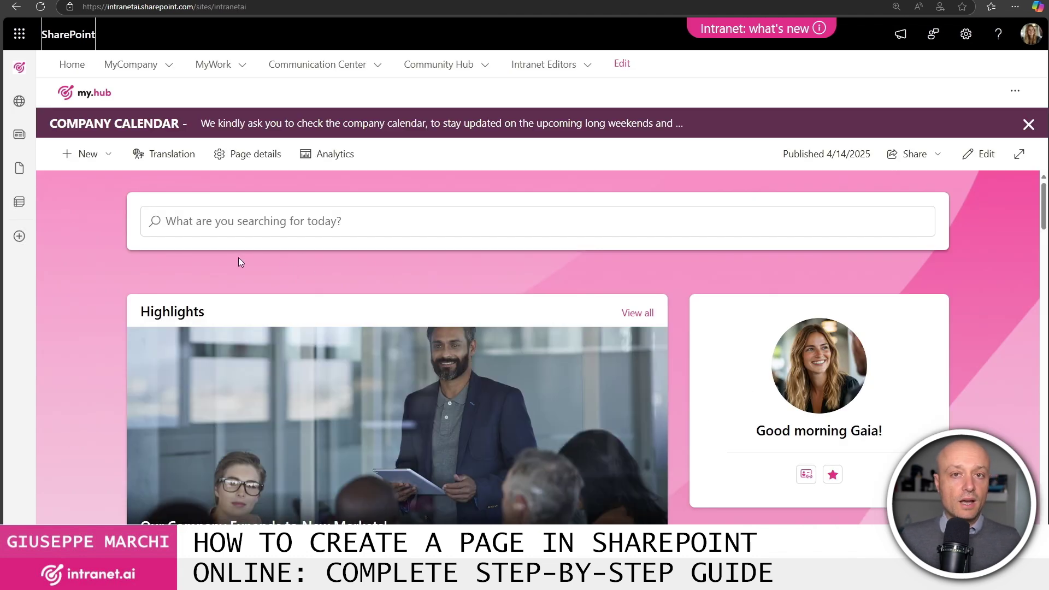
left_click(108, 155)
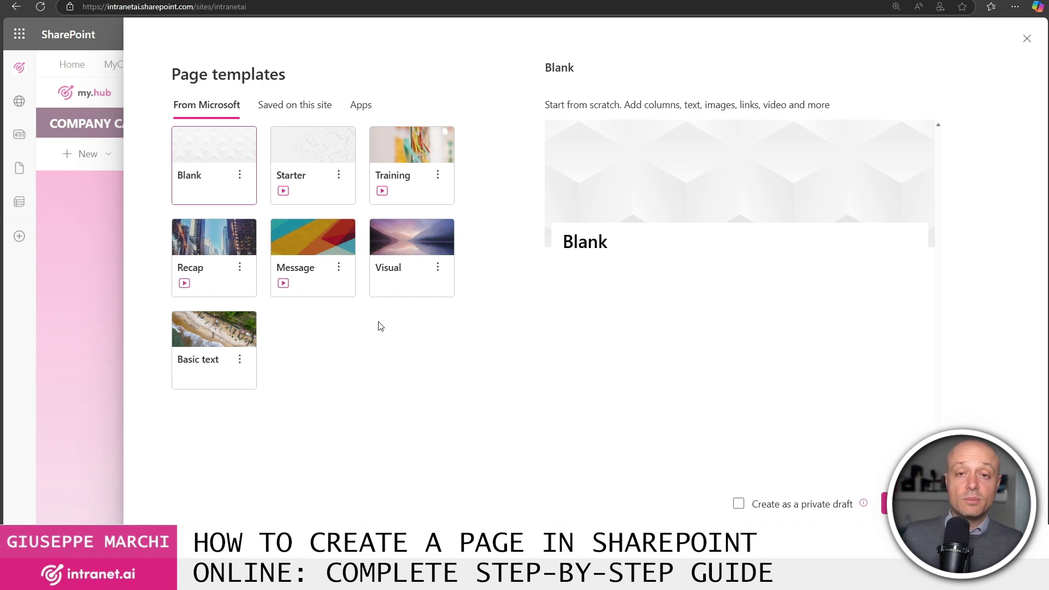
- Preview the Training, Recap, Message, Visual and Basic text templates, then view the empty Saved on this site list
left_click(412, 175)
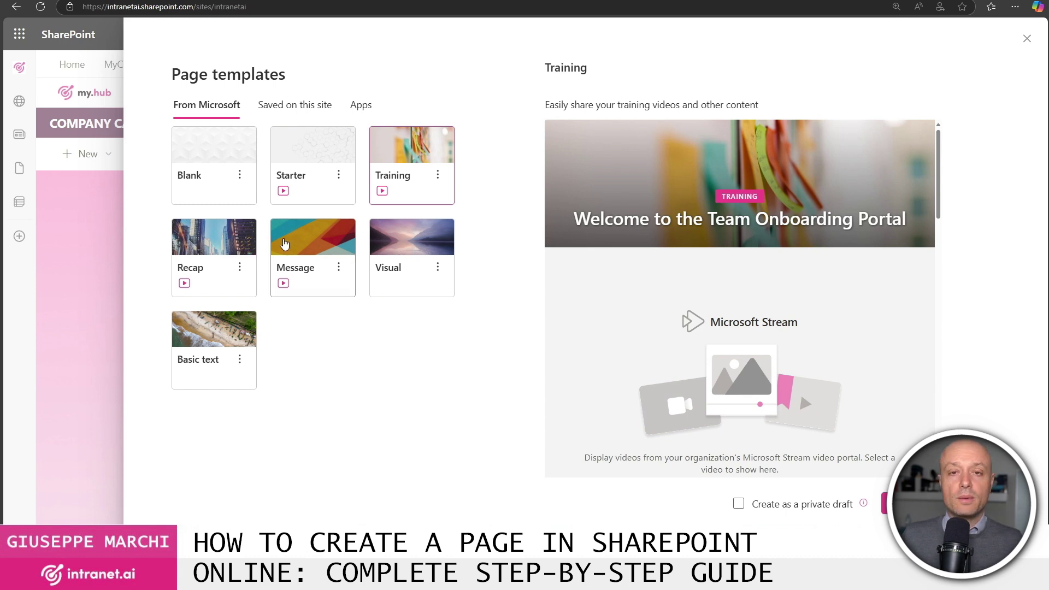
left_click(227, 240)
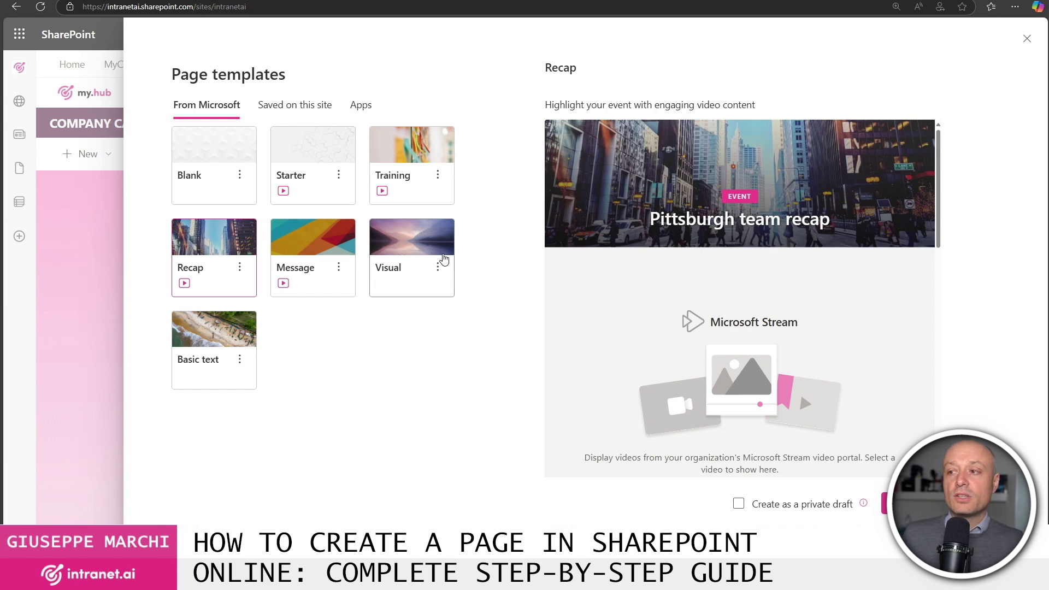
left_click(317, 249)
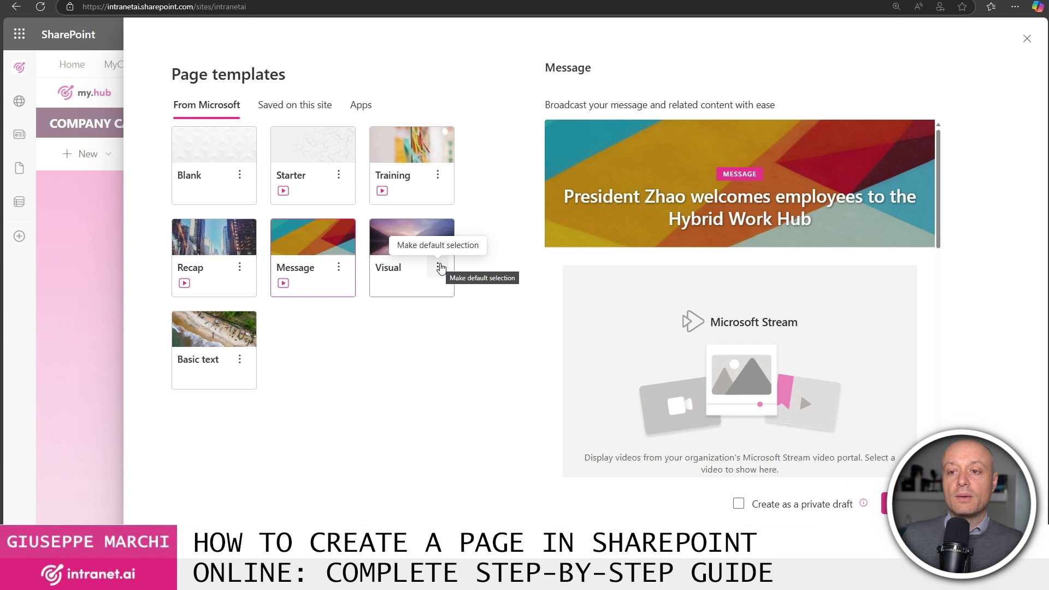
left_click(390, 247)
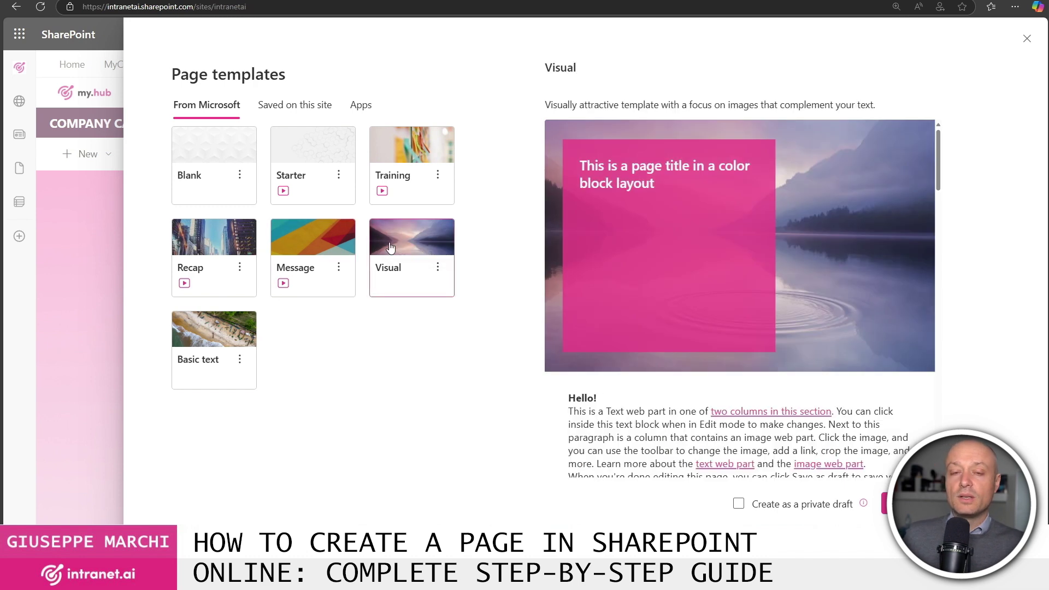
scroll(776, 246, "down", 15)
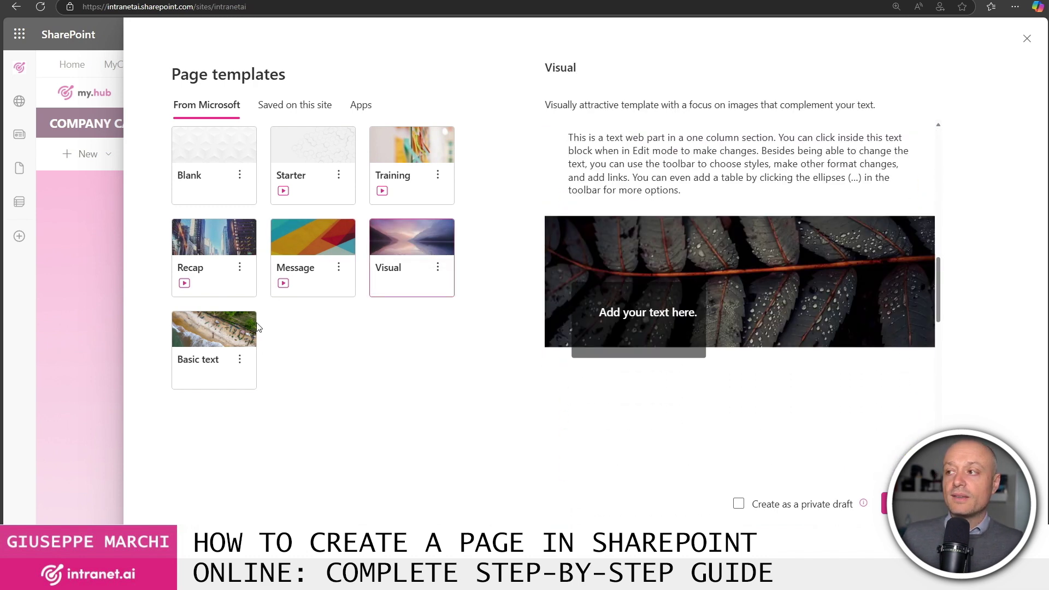
left_click(255, 326)
scroll(719, 239, "up", 8)
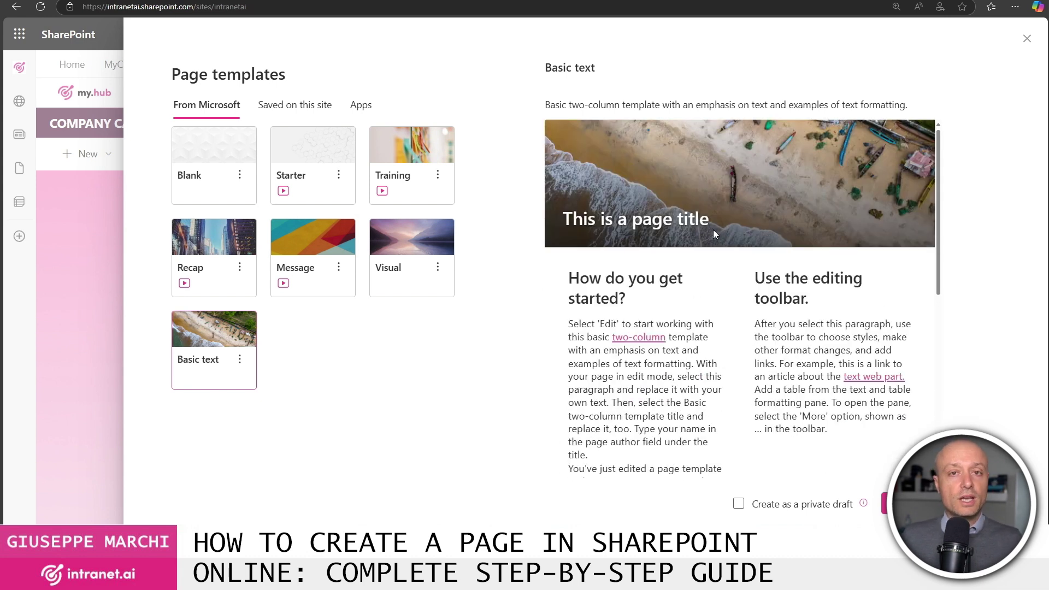
left_click(285, 112)
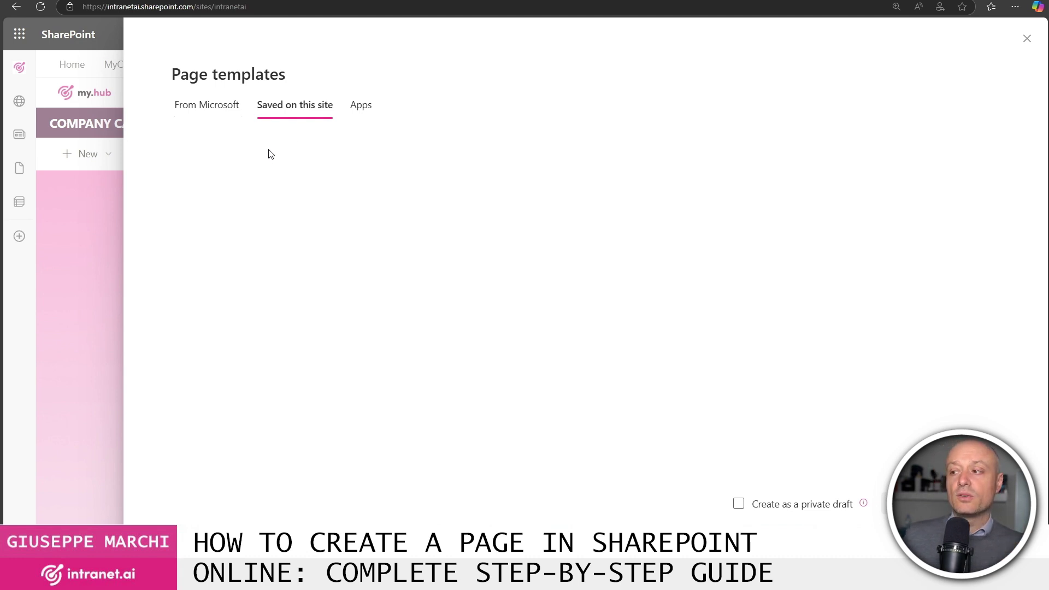
- Create a page from the Microsoft Blank template with Create as a private draft left off
left_click(204, 105)
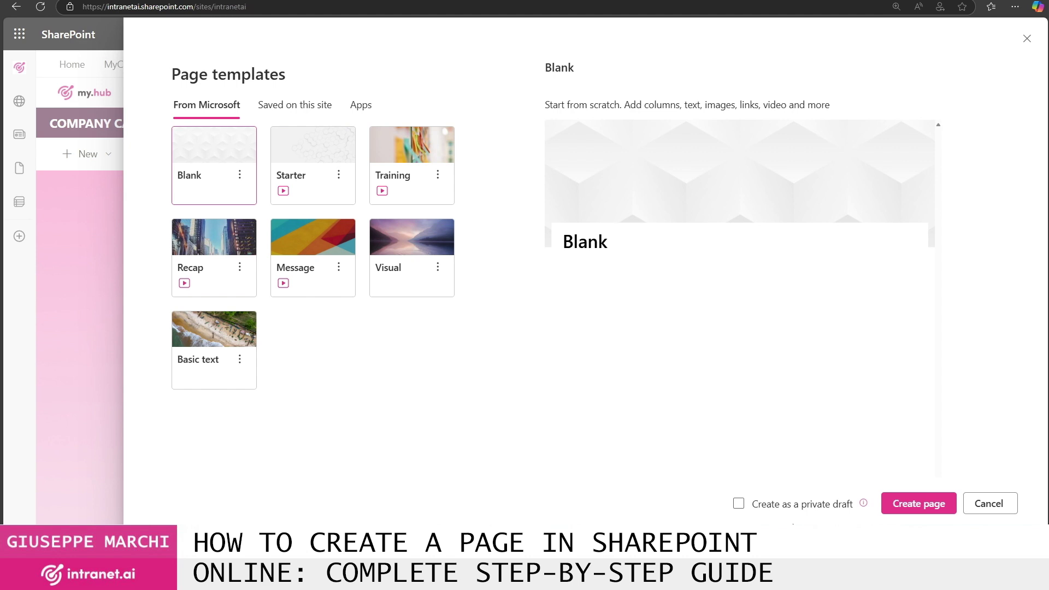
left_click(739, 504)
left_click(739, 504)
left_click(928, 507)
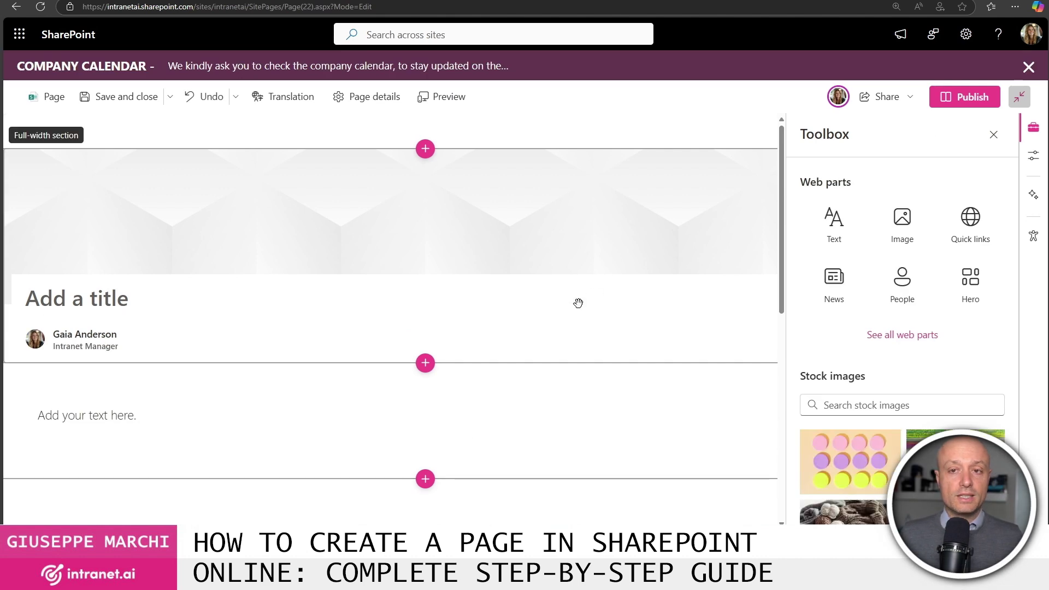
- Title the page 'Title of the page' and save and close it as a draft
left_click(119, 302)
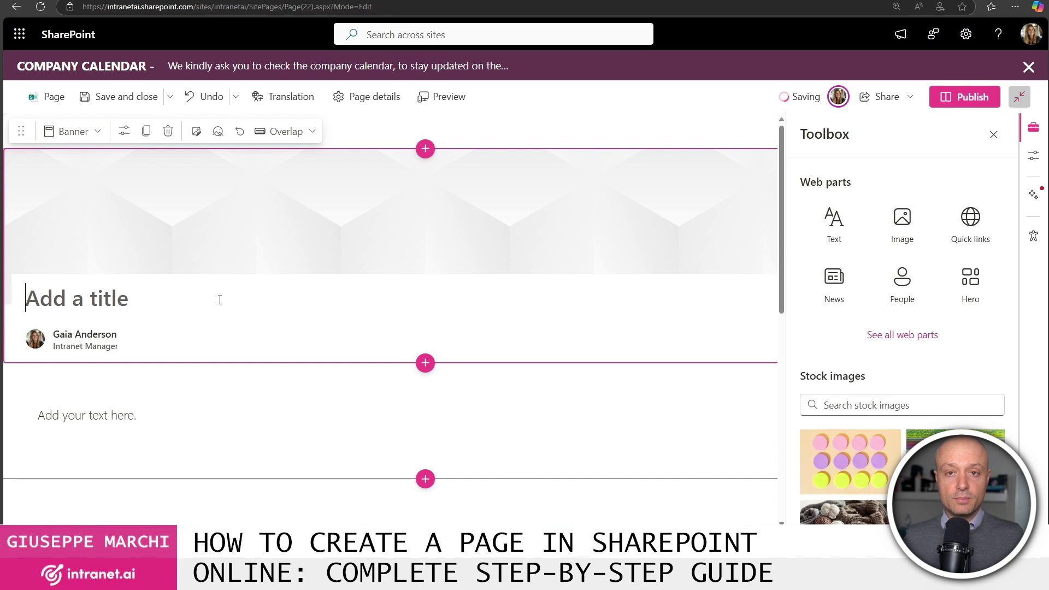
type("Title of the page")
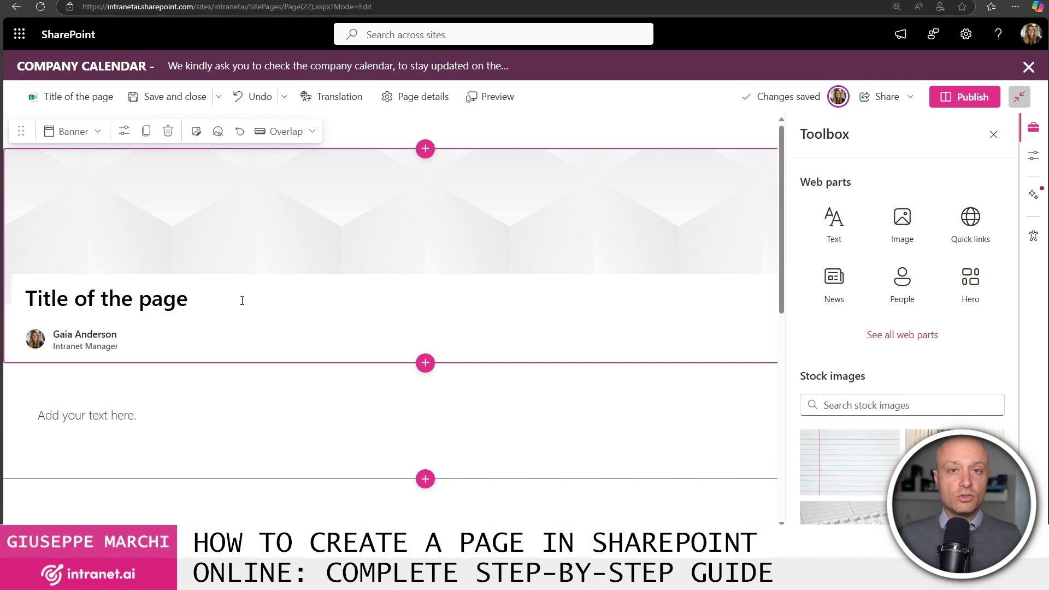
left_click(168, 103)
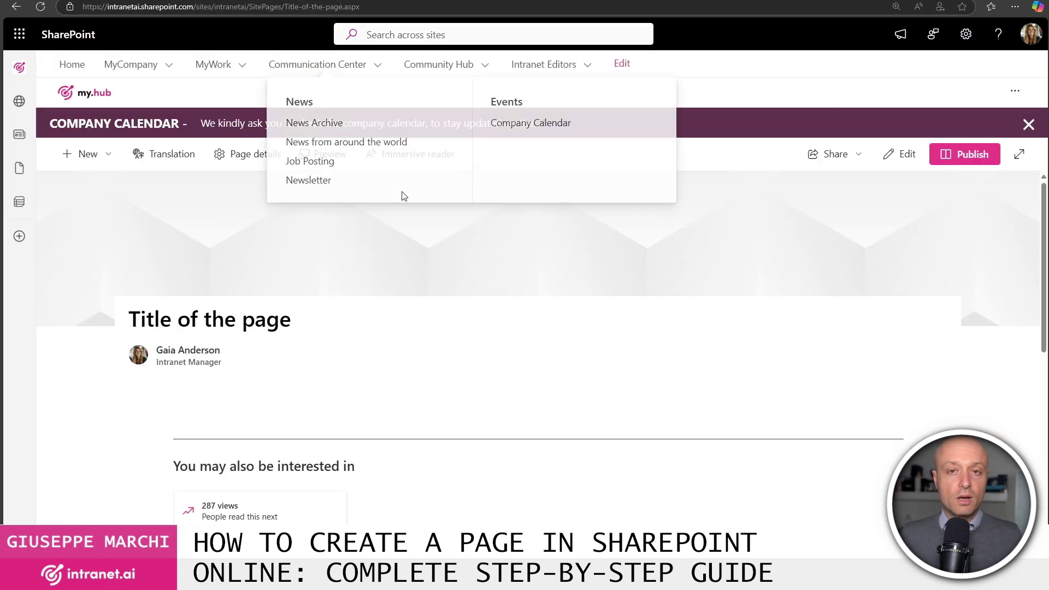
left_click_drag(285, 7, 359, 7)
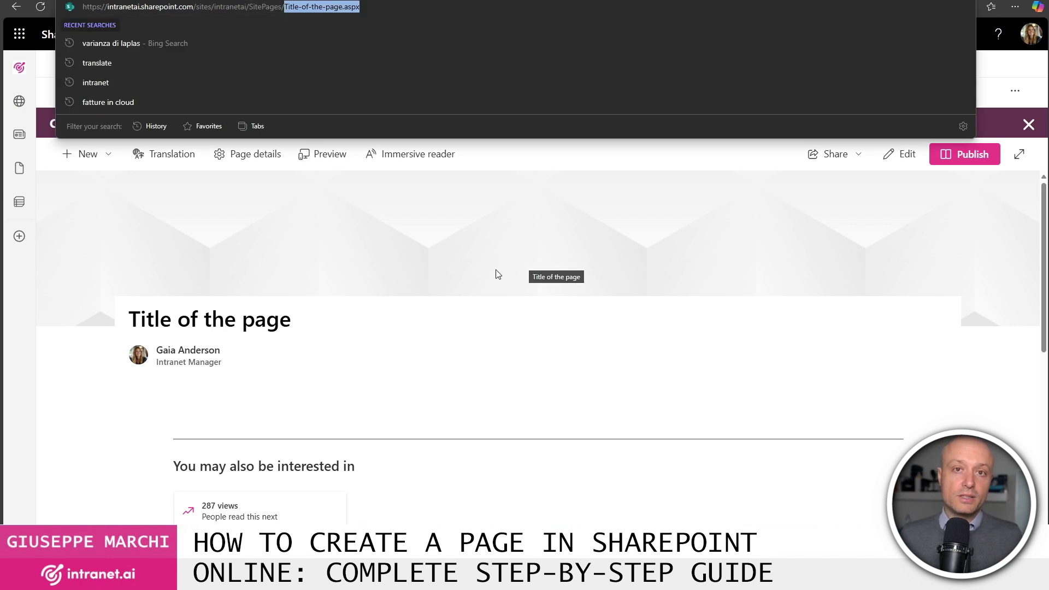
left_click(371, 325)
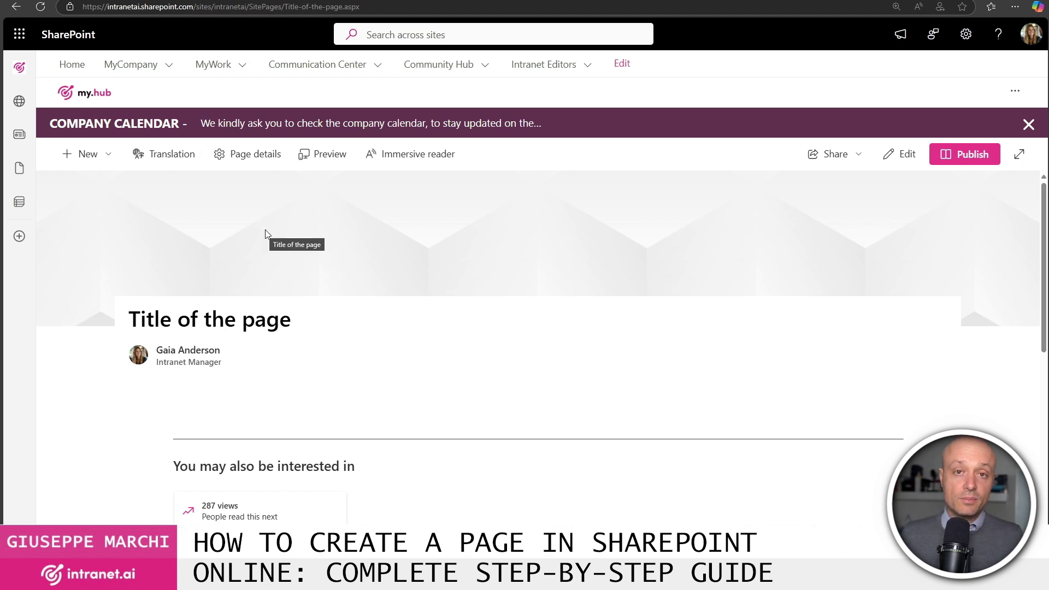
- Reopen the page in edit mode and show the Flexible, One column and Vertical section layouts
left_click(896, 155)
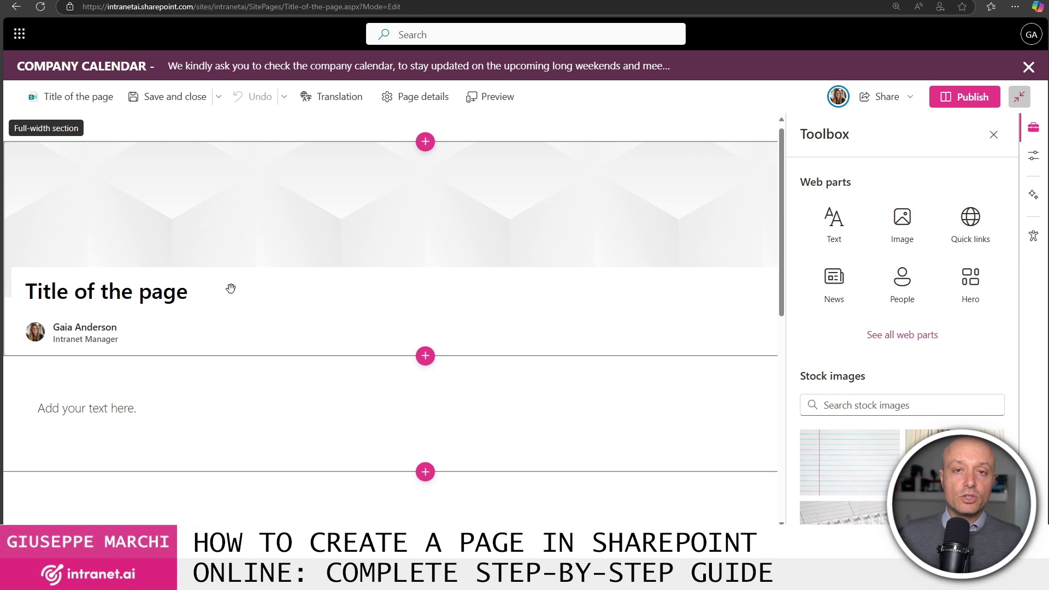
scroll(304, 281, "down", 2)
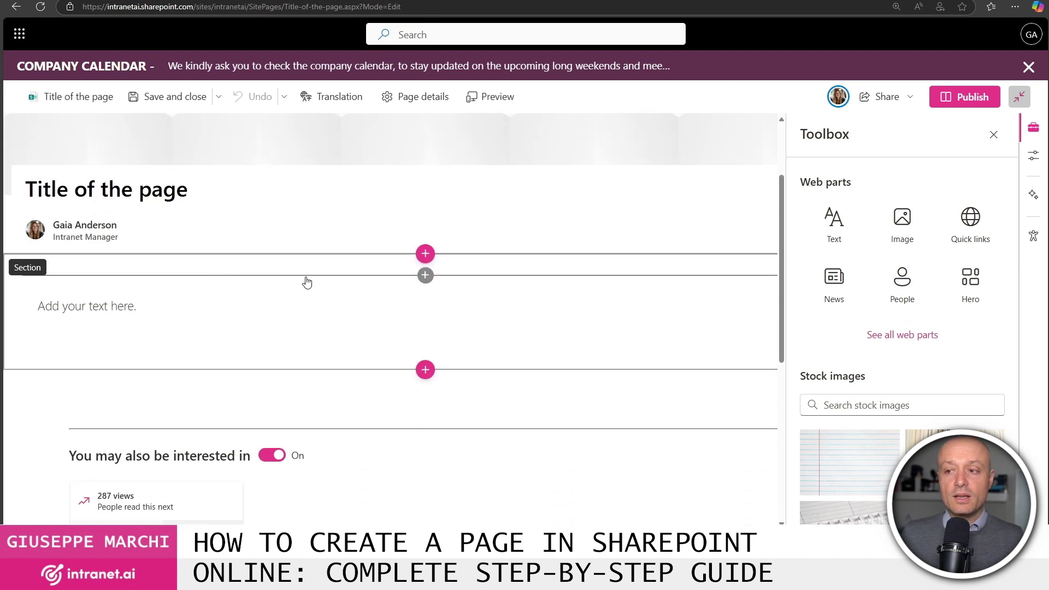
left_click(424, 255)
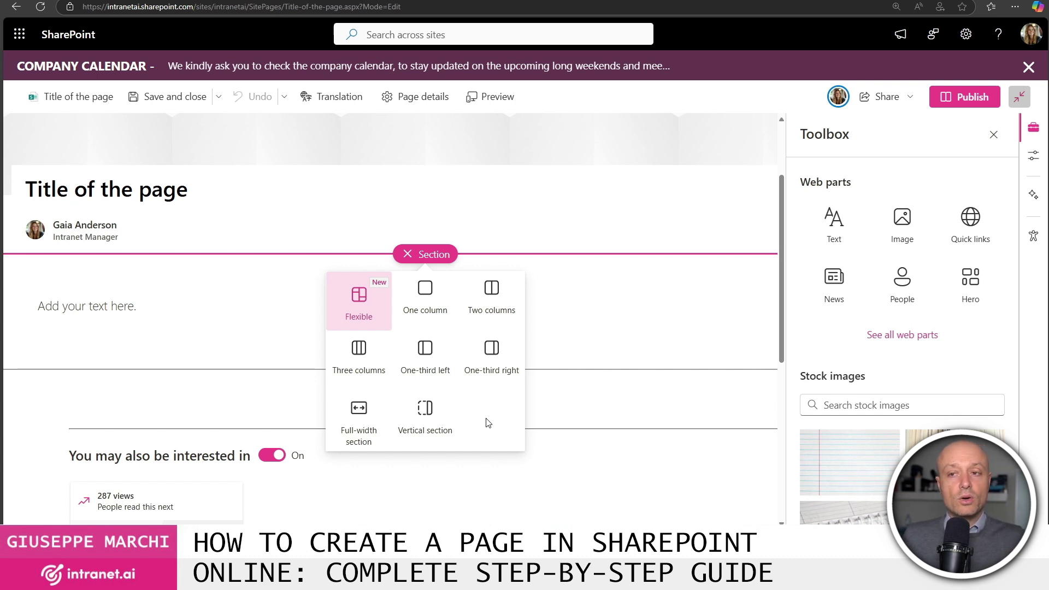
- Dismiss the section layouts and browse column one's web part picker without adding anything
left_click(235, 421)
left_click(426, 275)
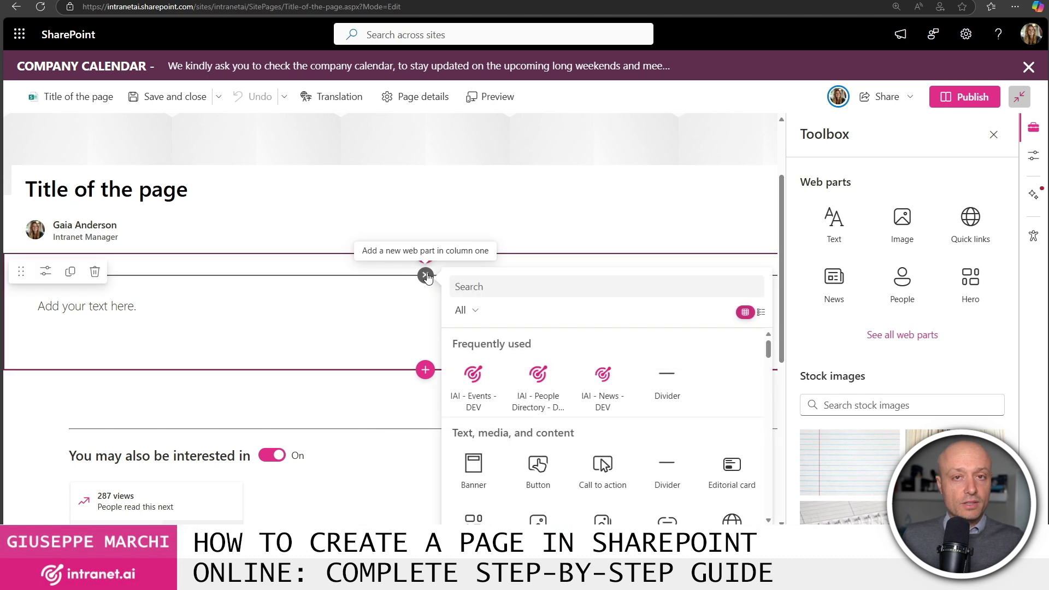
scroll(601, 382, "down", 8)
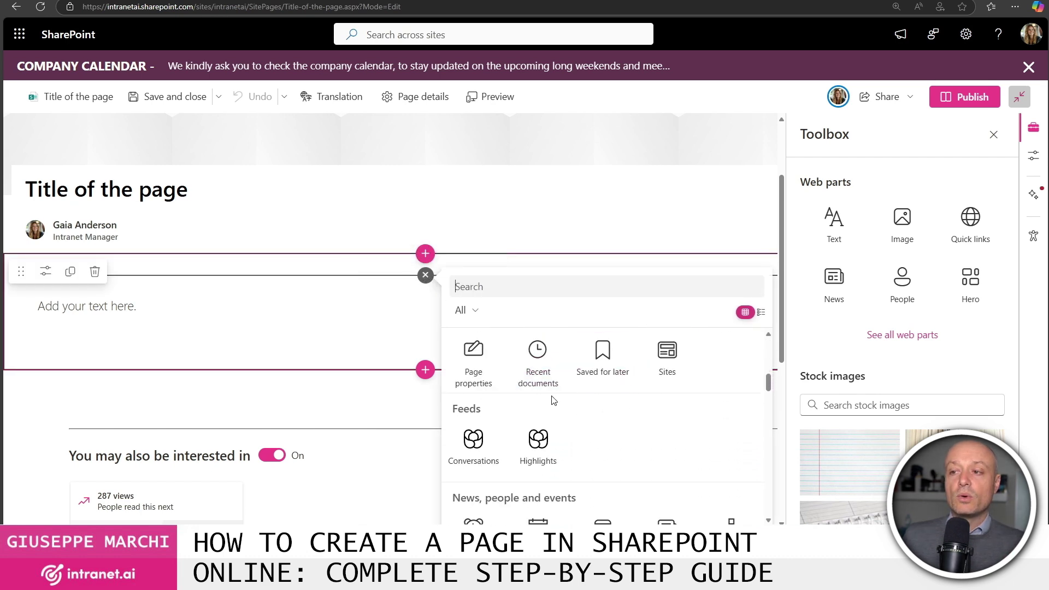
scroll(563, 377, "down", 4)
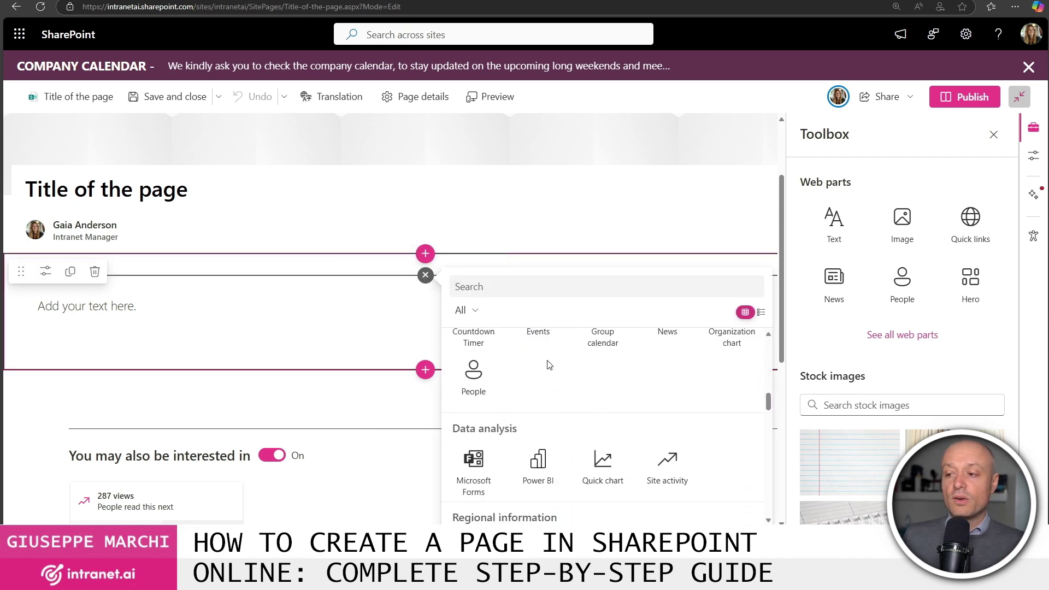
scroll(549, 364, "down", 6)
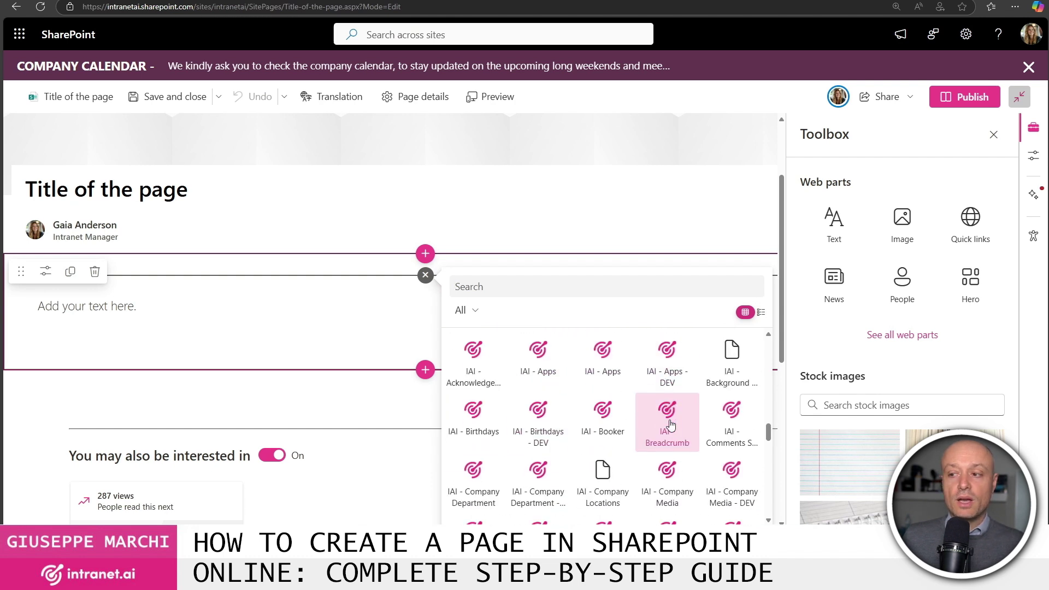
scroll(671, 425, "down", 10)
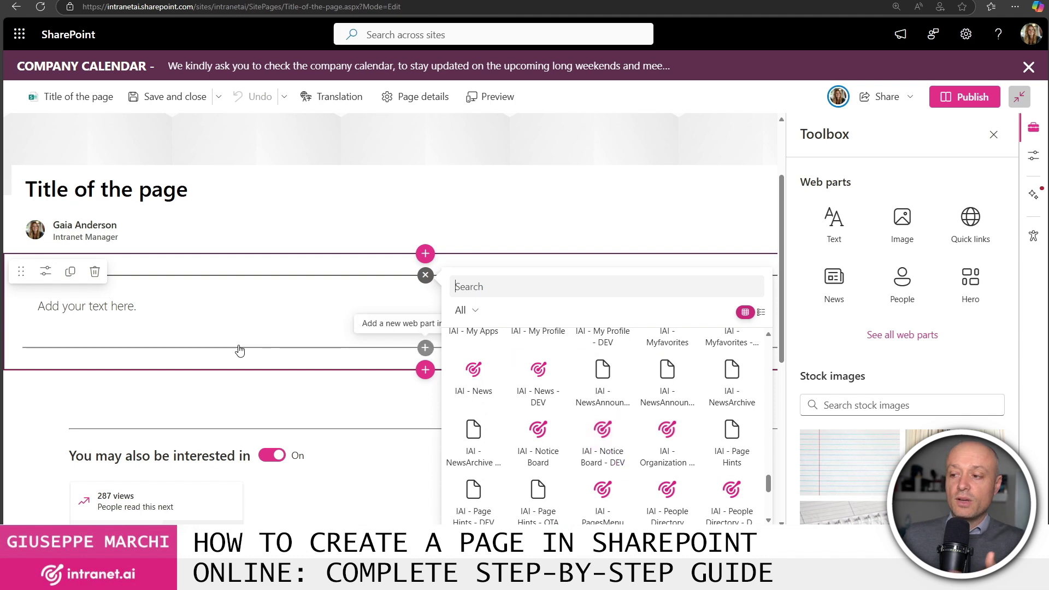
left_click(210, 207)
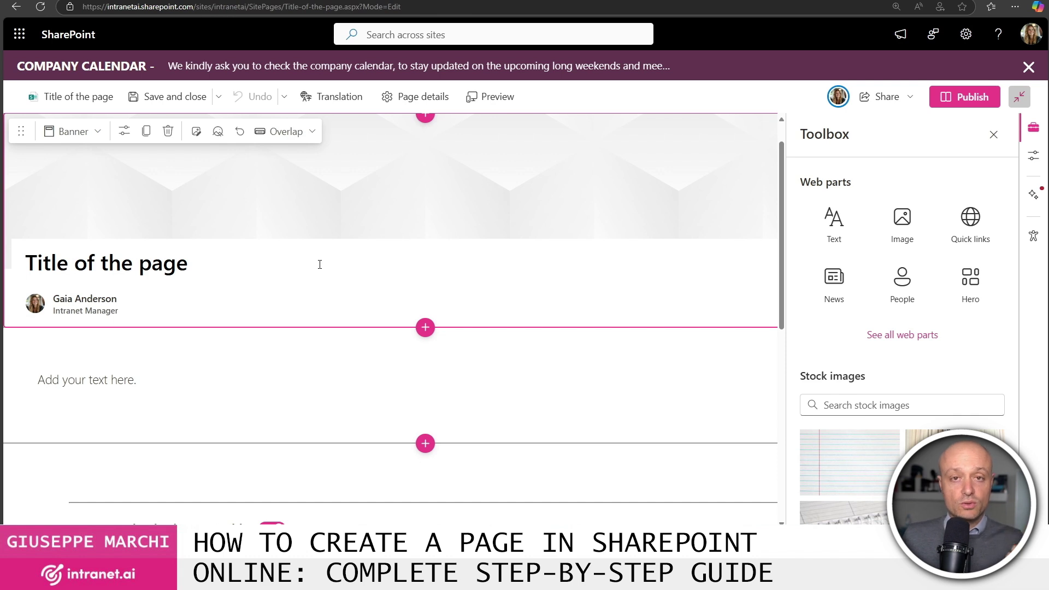
scroll(269, 232, "up", 1)
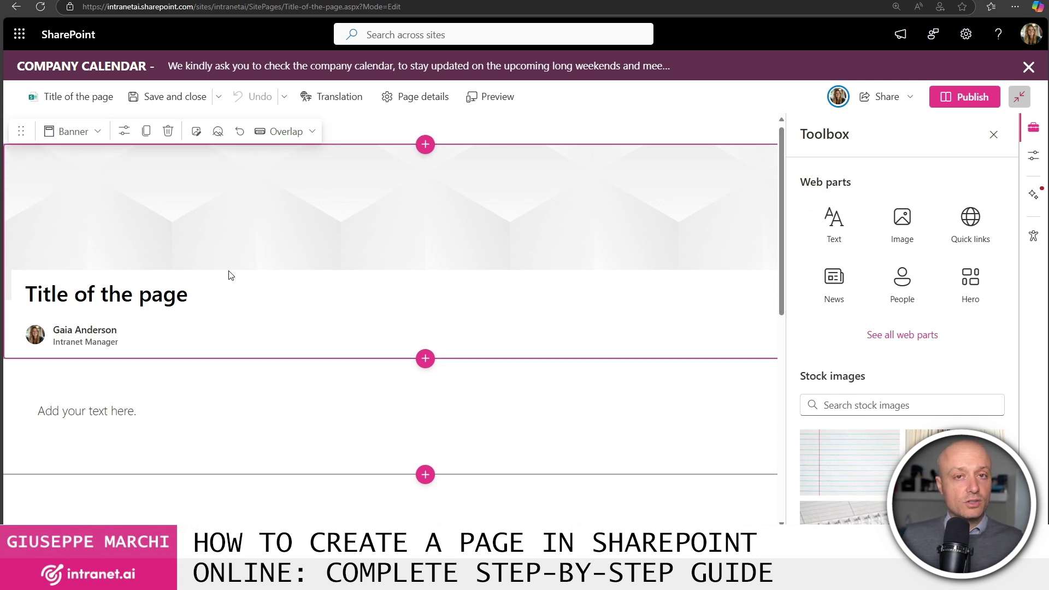